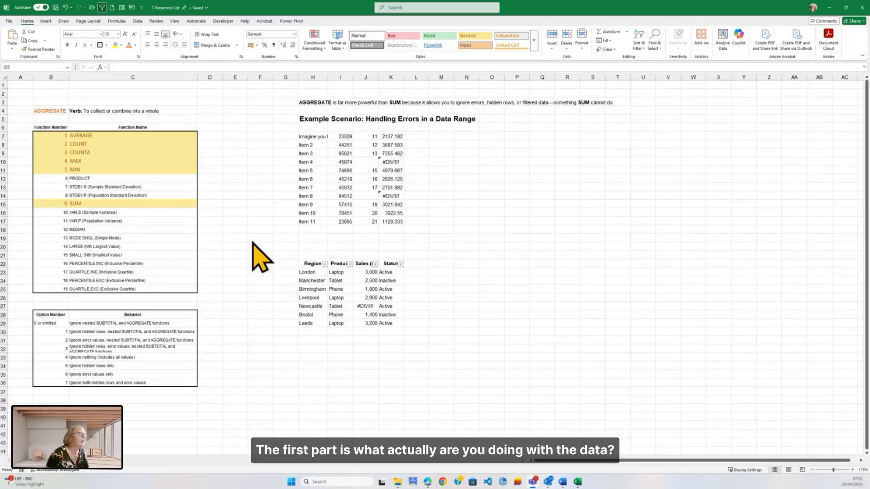
# - Examine the function table, including SUM, and the option table's entries for ignoring subtotals, hidden rows and error values
pyautogui.scroll(3, 182, 231)
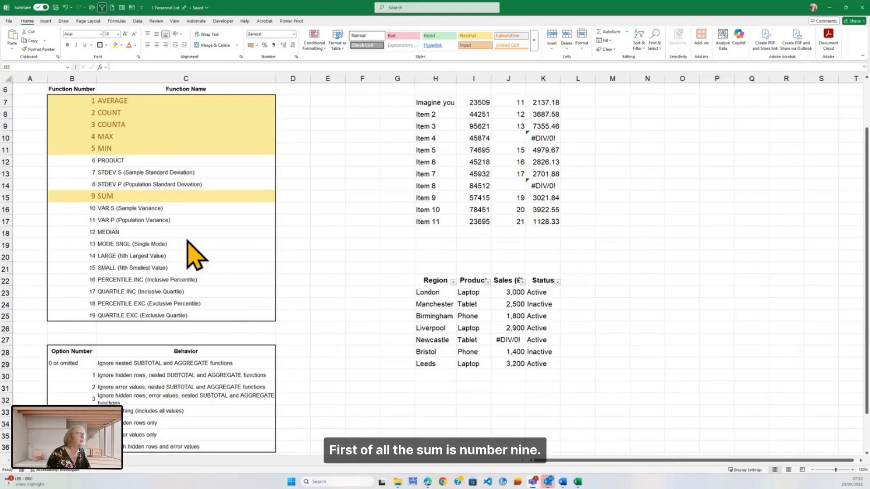
pyautogui.moveTo(95, 196); pyautogui.dragTo(196, 197)
pyautogui.scroll(-4, 196, 200)
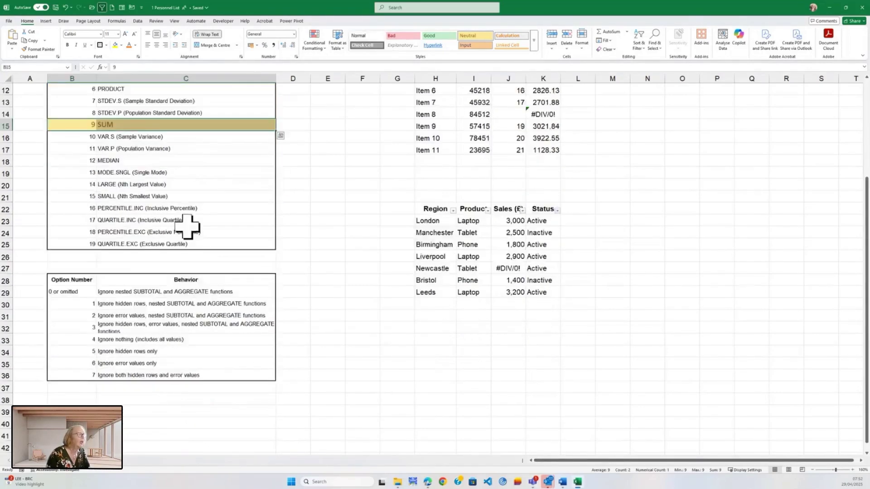
pyautogui.click(126, 269)
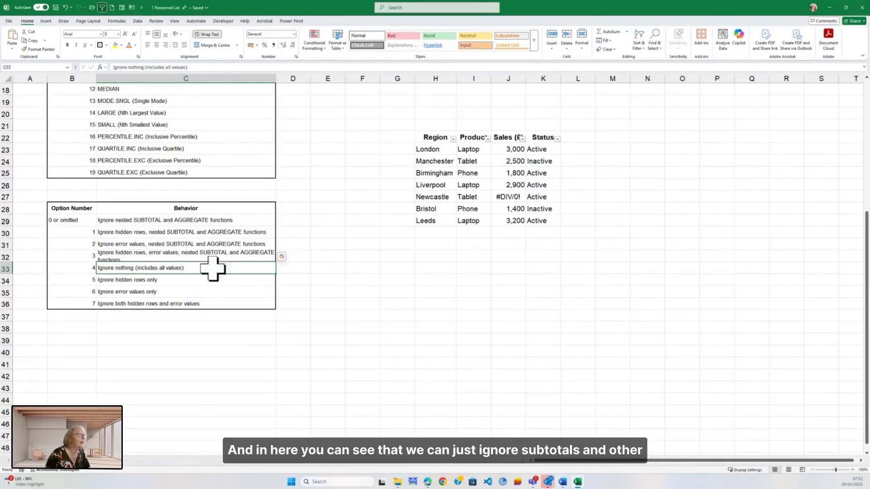
pyautogui.click(148, 222)
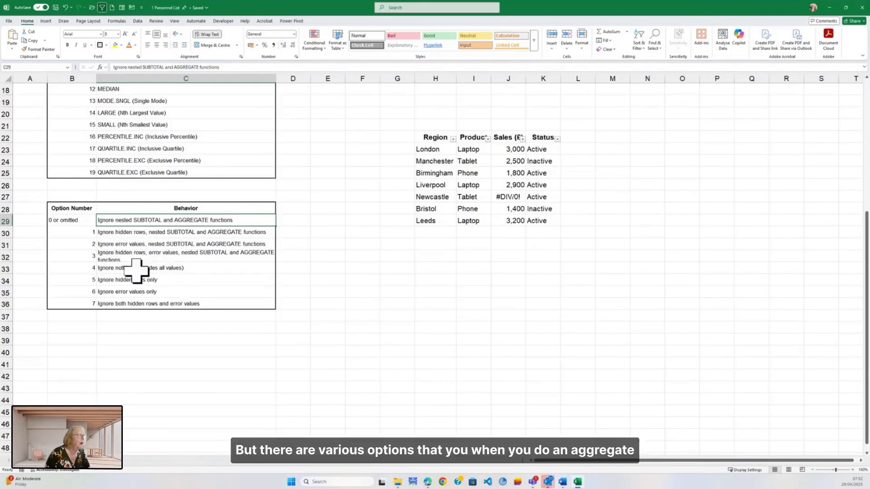
pyautogui.click(162, 262)
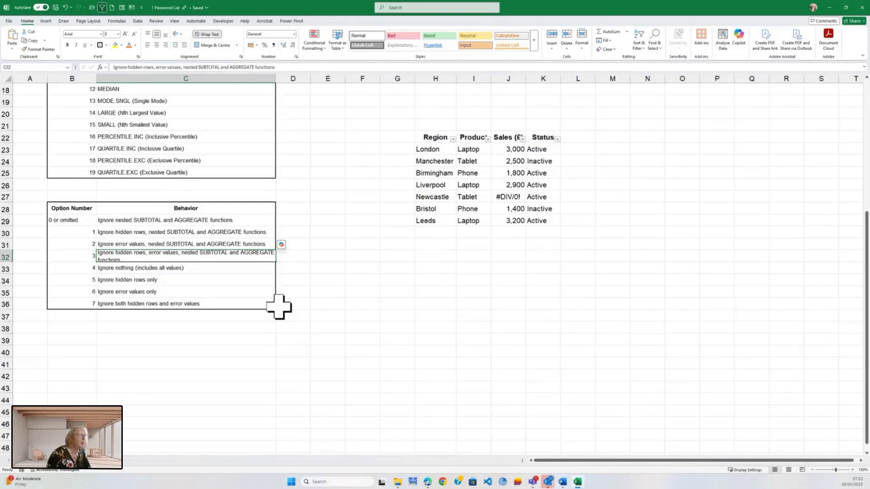
pyautogui.click(206, 293)
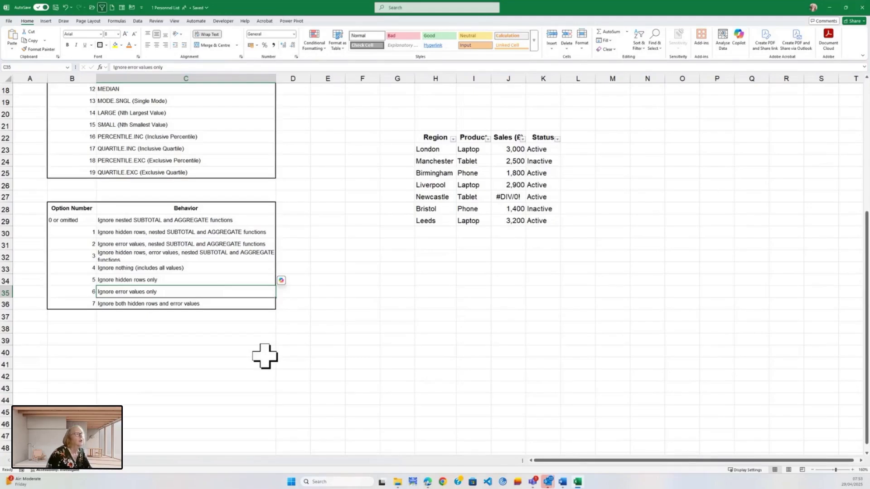
# - Replace the label in cell H7 of the example data with "Item 1"
pyautogui.scroll(6, 284, 344)
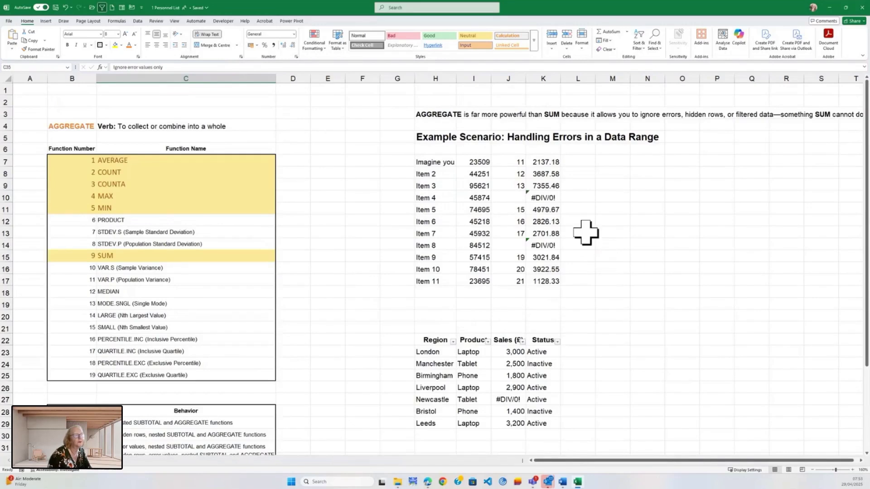
pyautogui.click(447, 160)
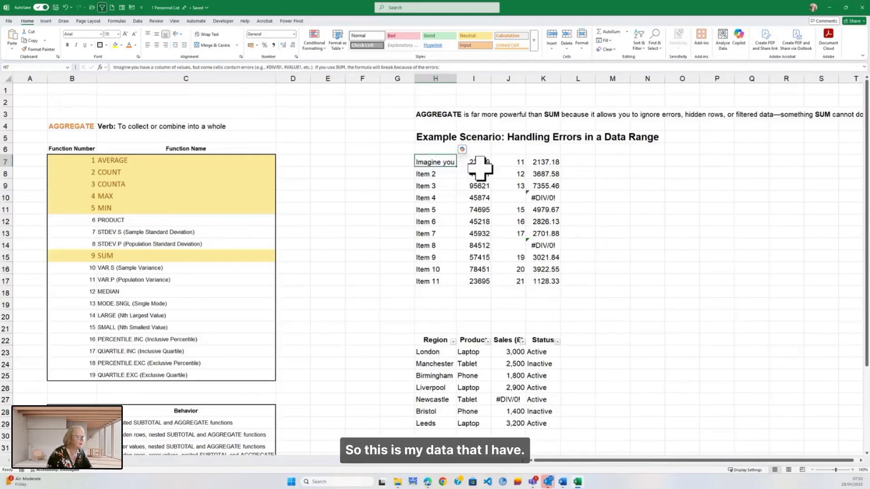
pyautogui.press('Delete')
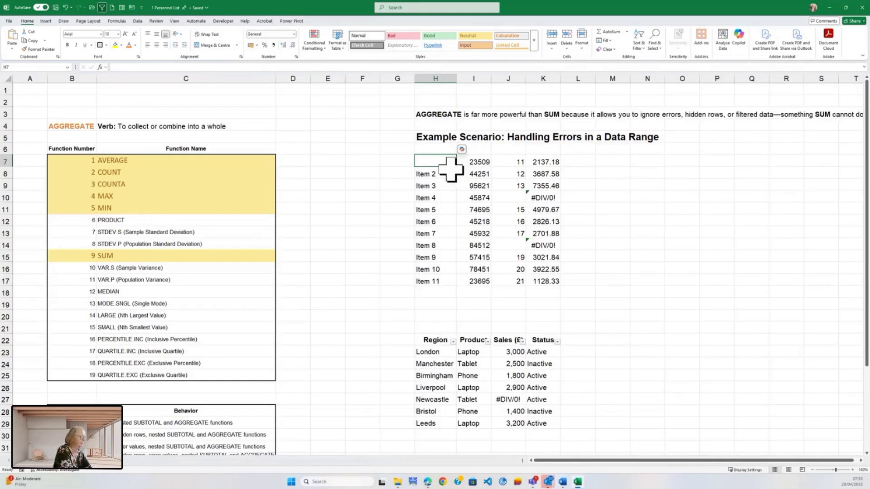
pyautogui.write('Iteam')
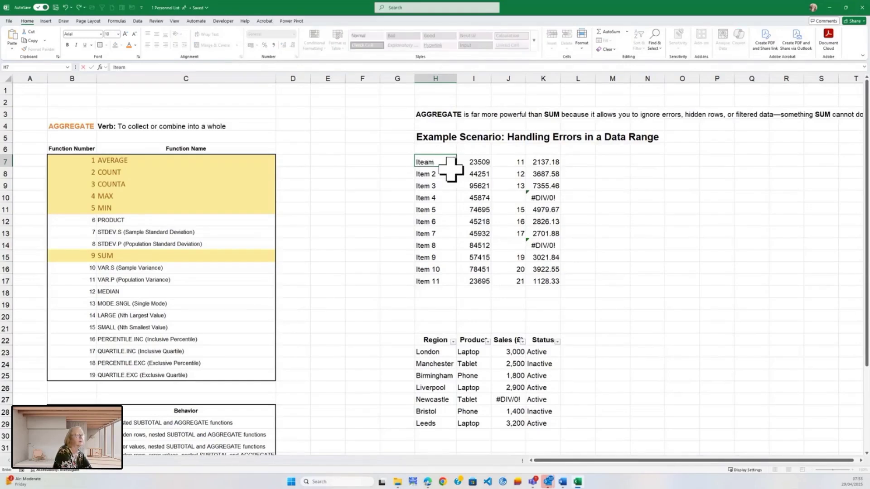
pyautogui.press('BackSpace')
pyautogui.press('BackSpace')
pyautogui.write('m 1')
pyautogui.click(462, 163)
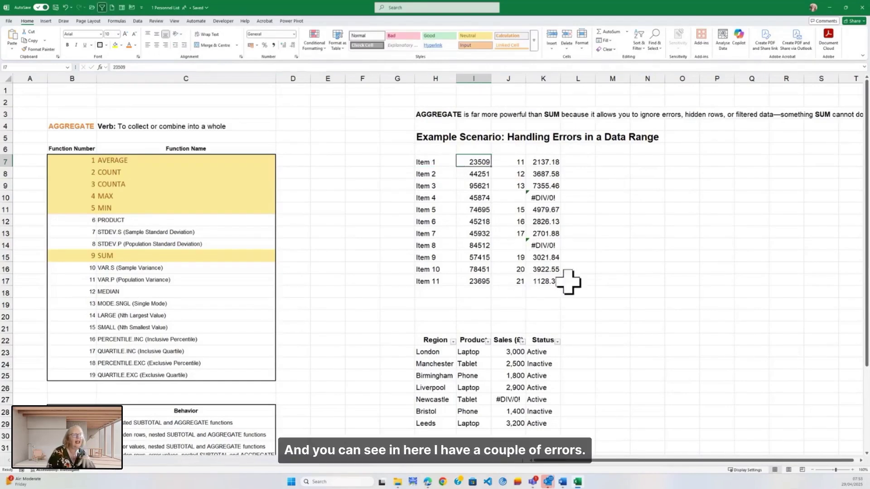
# - Inspect the #DIV/0! formula in K14 and the divisor cell J10
pyautogui.click(547, 246)
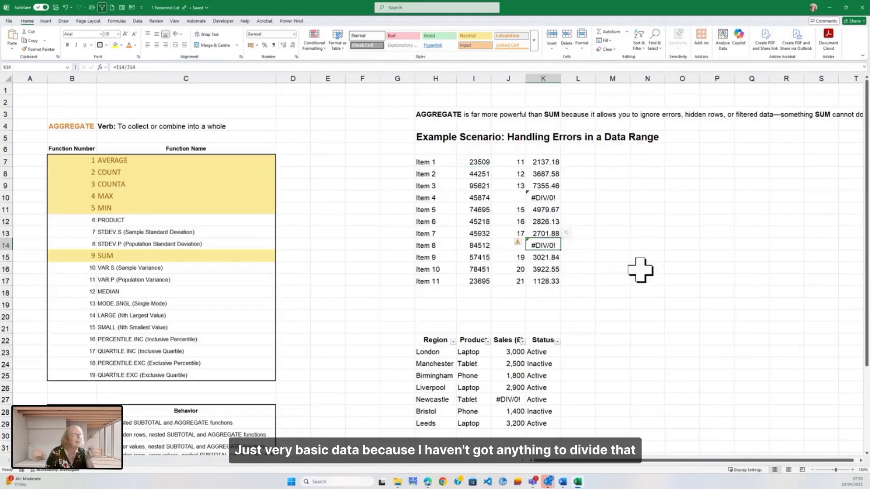
pyautogui.click(507, 198)
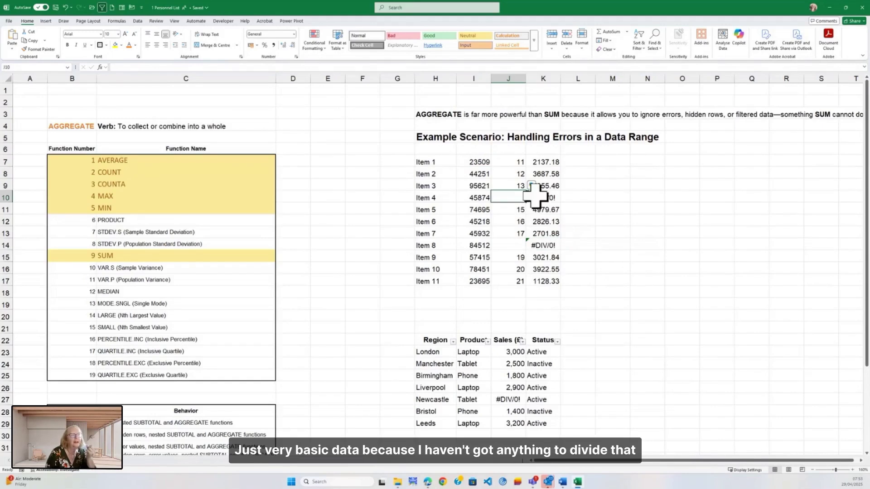
pyautogui.click(579, 197)
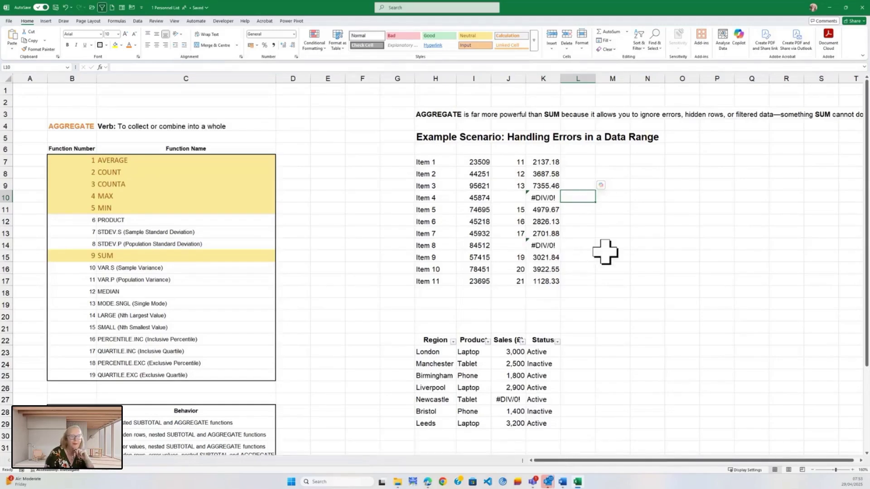
# - Try to total K7:K17 with a SUM formula in K18, and clear the cell again
pyautogui.click(544, 291)
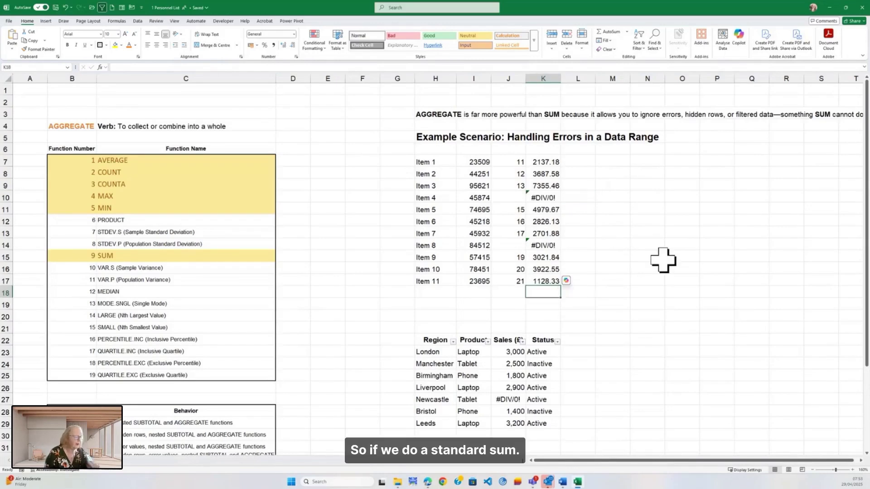
pyautogui.hotkey('alt', '=')
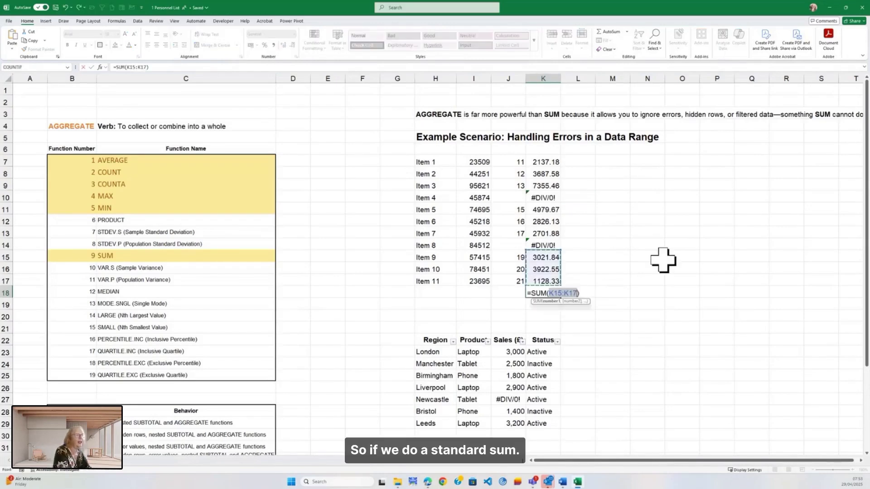
pyautogui.moveTo(554, 165); pyautogui.dragTo(531, 277)
pyautogui.press('Tab')
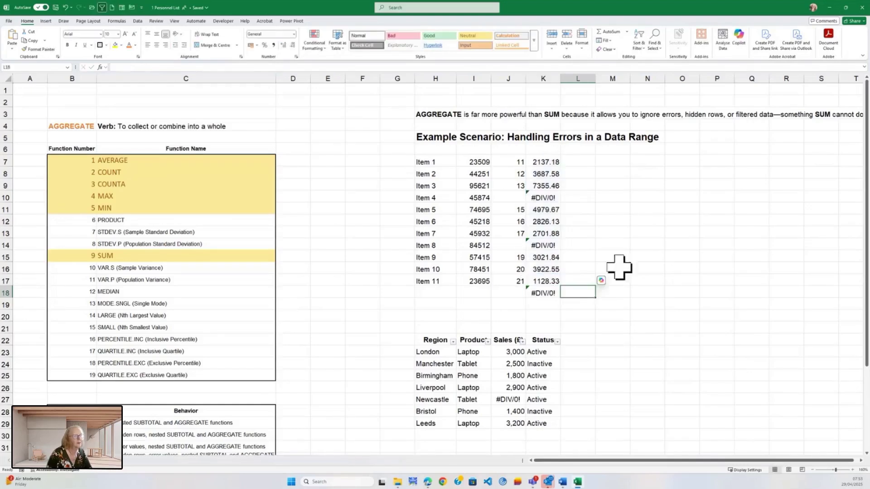
pyautogui.click(551, 294)
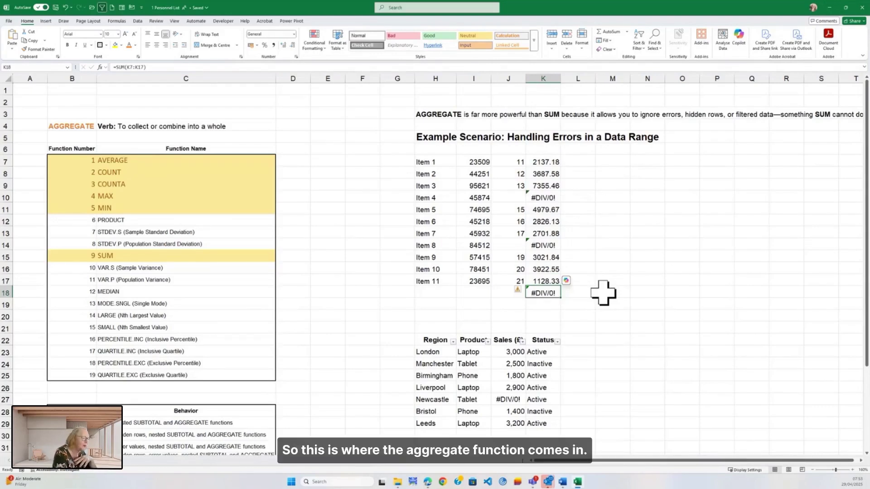
pyautogui.press('Delete')
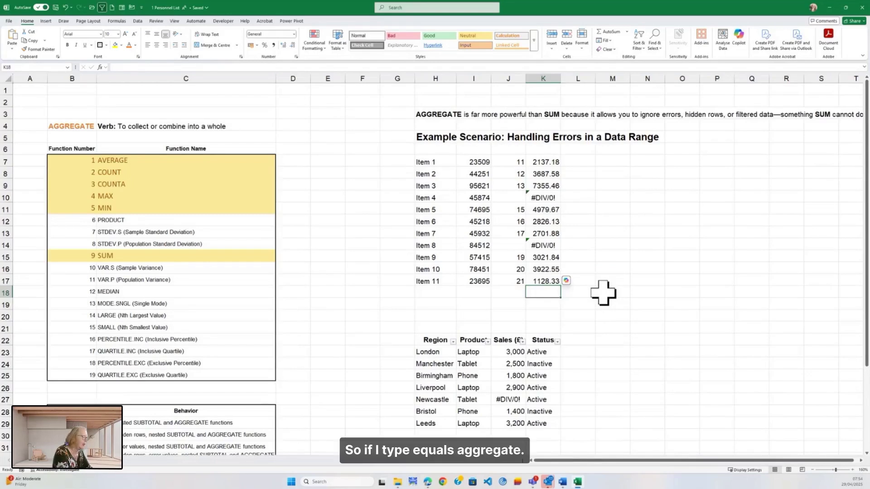
# - Enter =AGGREGATE(9,3,K7:K17) in K18 to sum the column while ignoring hidden rows and errors
pyautogui.write('=agg')
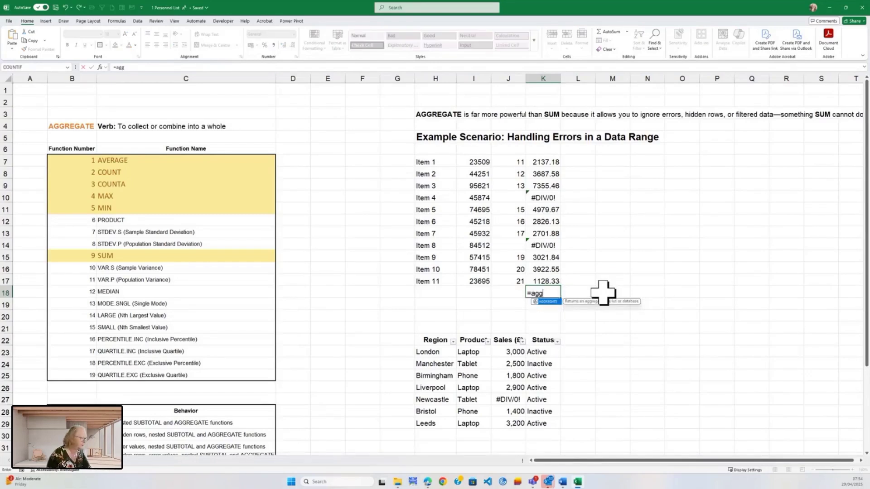
pyautogui.press('Tab')
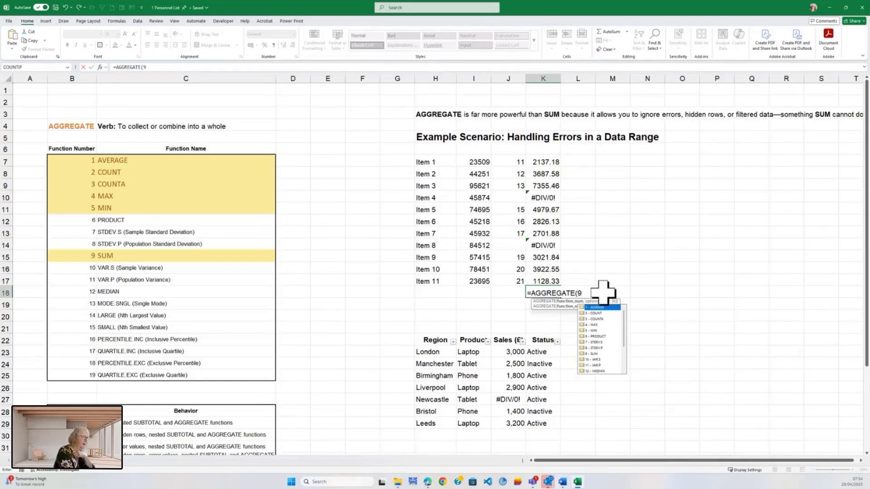
pyautogui.write(',')
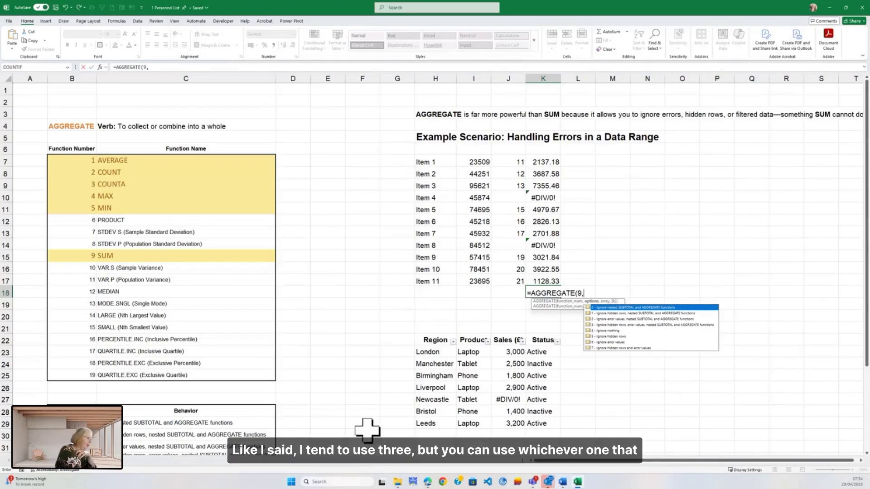
pyautogui.write('3')
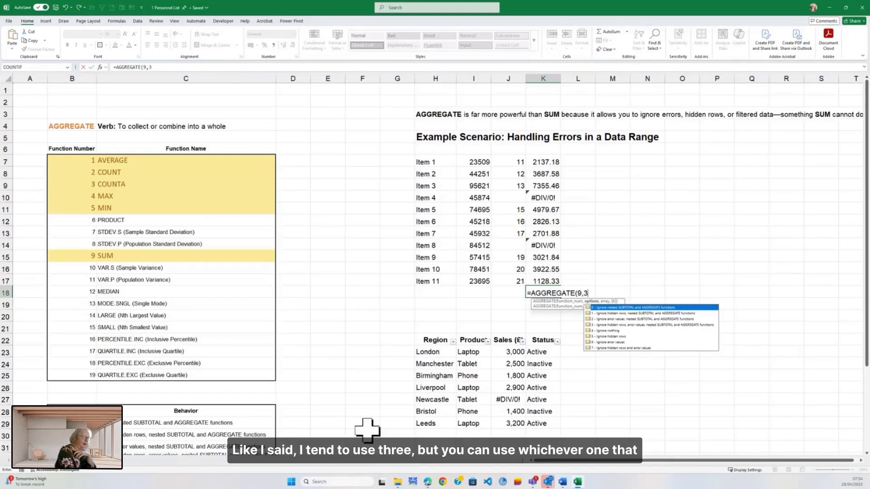
pyautogui.write(',')
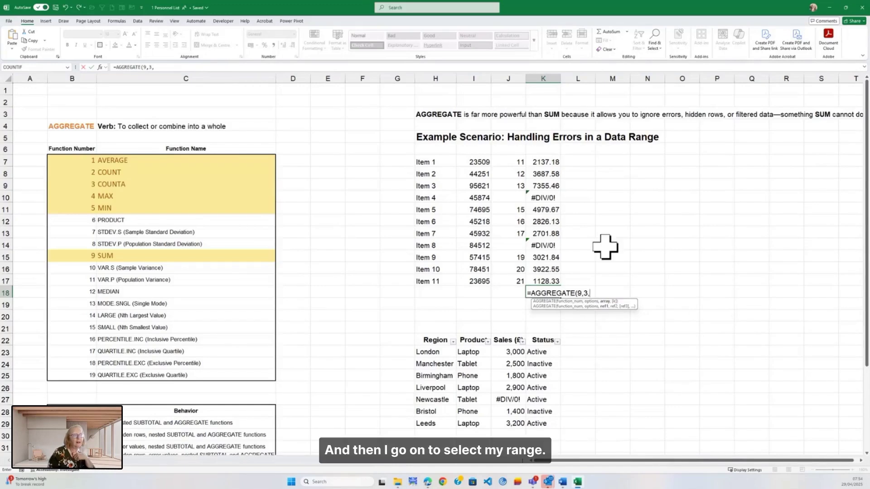
pyautogui.moveTo(543, 161); pyautogui.dragTo(544, 280)
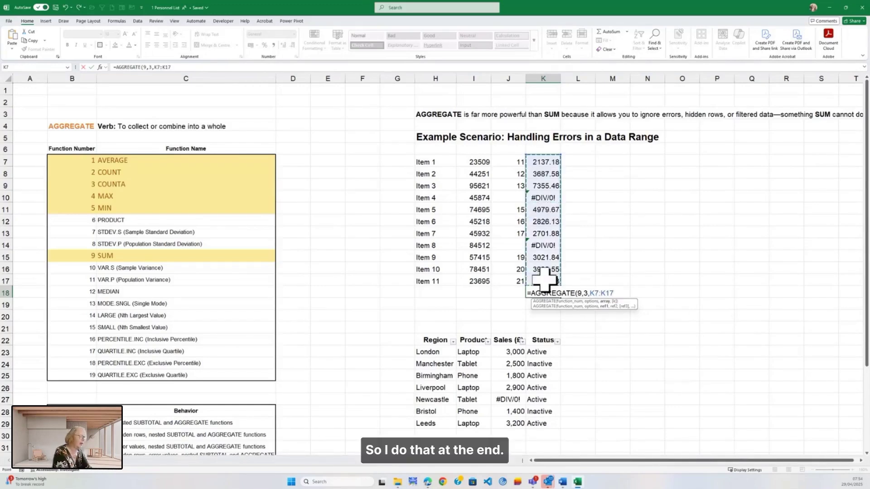
pyautogui.write(')')
pyautogui.press('Tab')
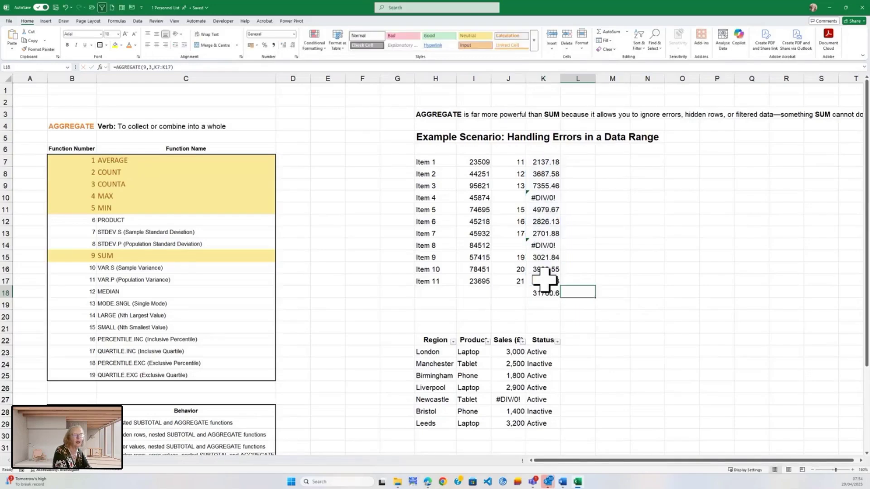
pyautogui.click(544, 292)
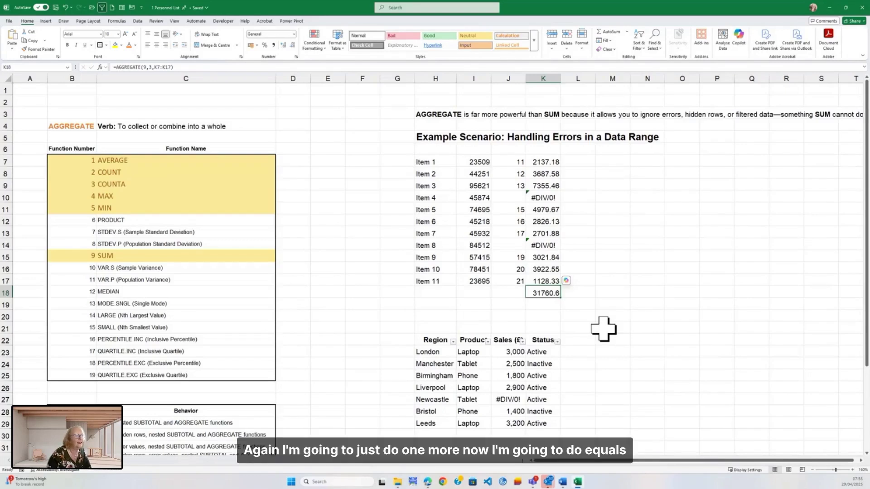
# - Enter =AGGREGATE(3,3,J23:J29) in J30 to count the non-empty Sales entries while ignoring hidden rows and errors
pyautogui.scroll(-3, 566, 344)
pyautogui.click(508, 327)
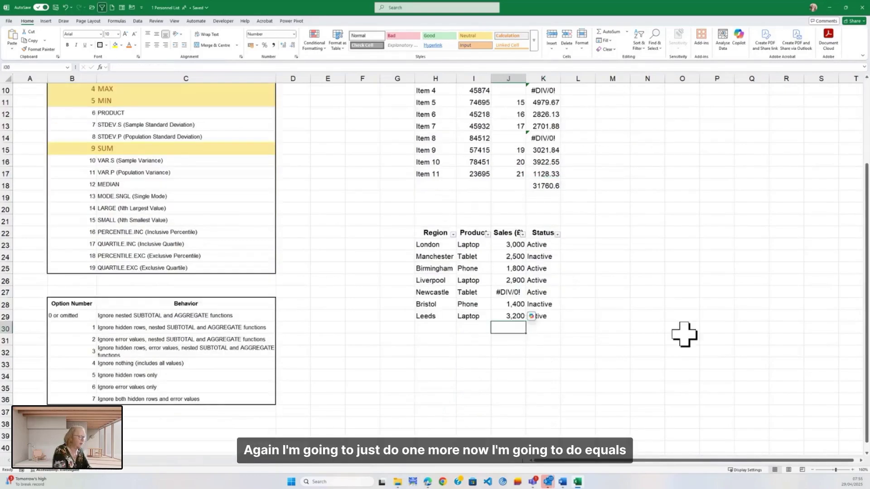
pyautogui.write('=a')
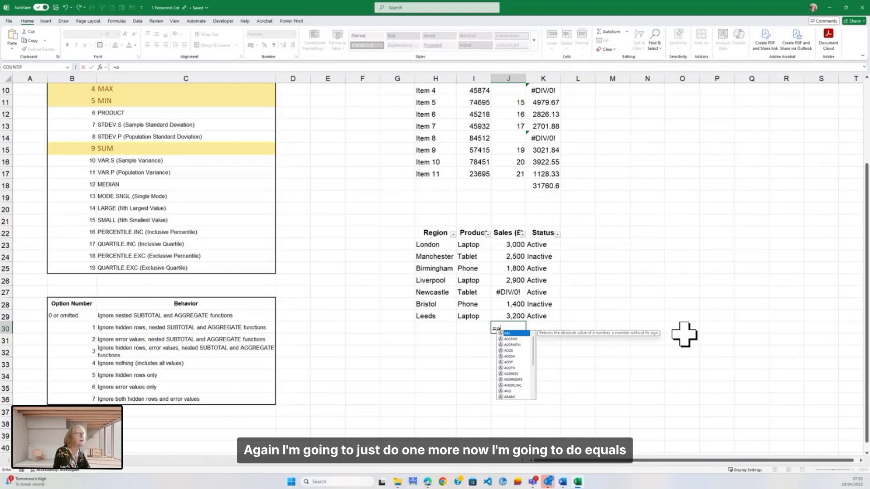
pyautogui.write('g')
pyautogui.press('Tab')
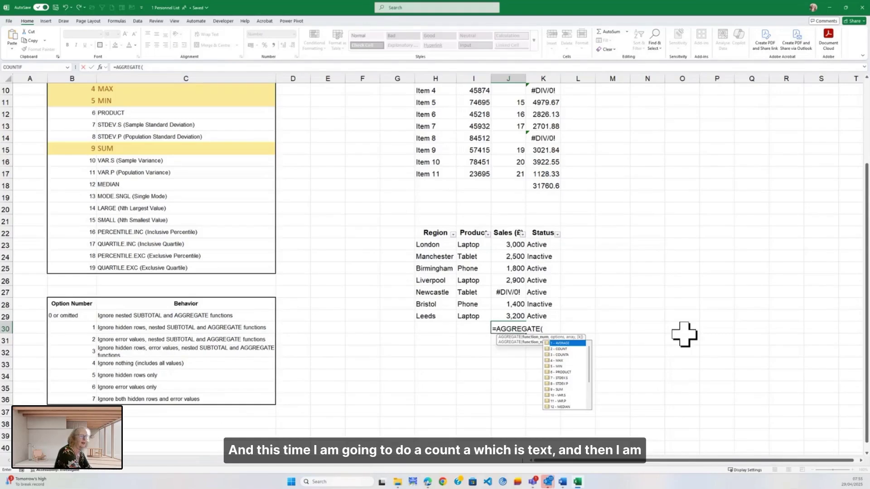
pyautogui.write('3')
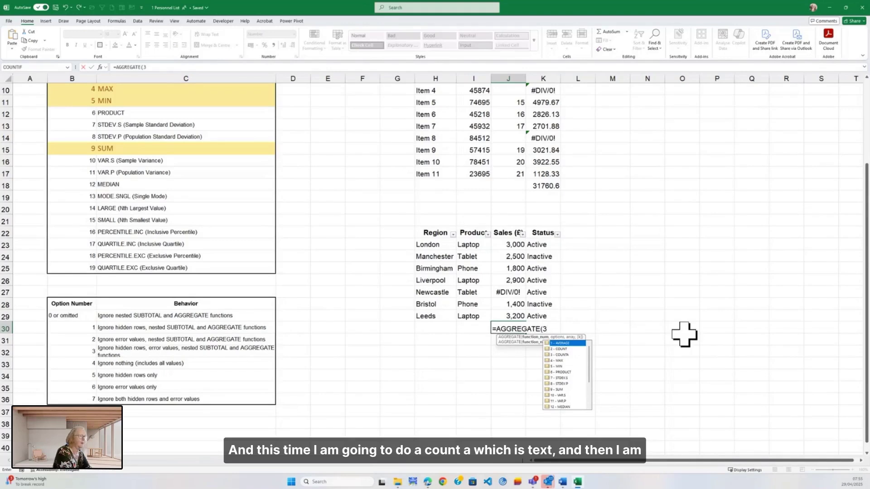
pyautogui.write(',')
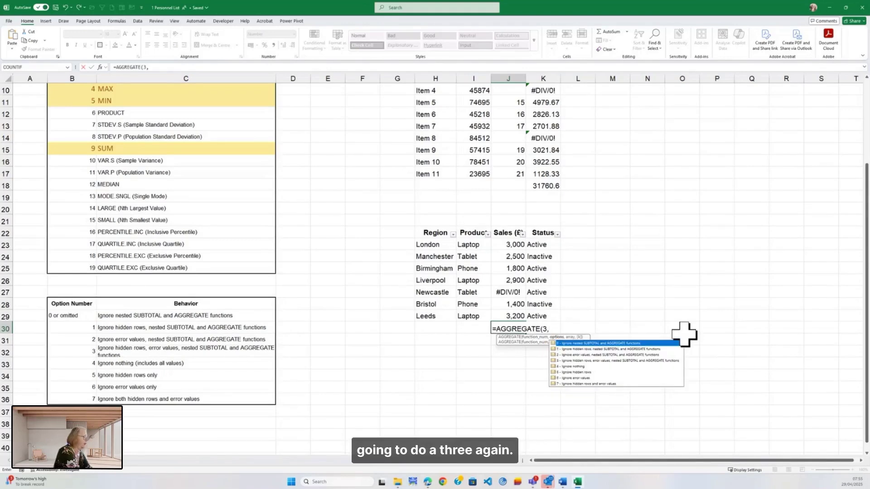
pyautogui.write('3,')
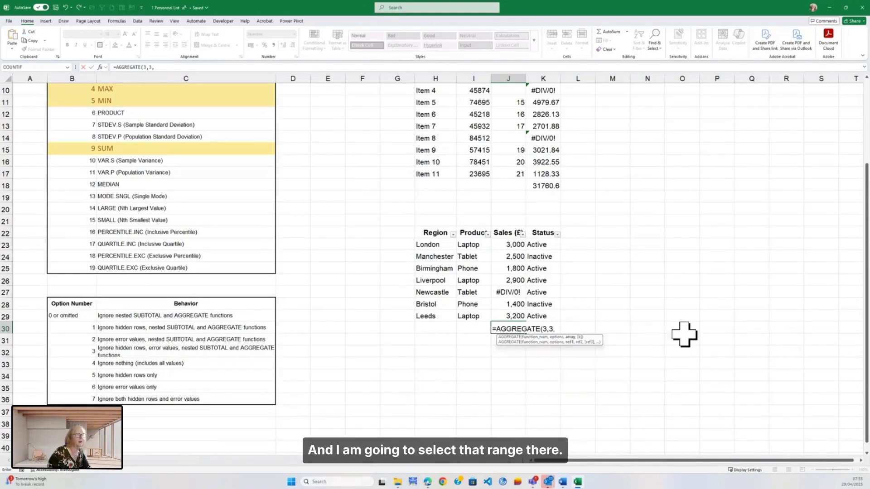
pyautogui.moveTo(508, 245); pyautogui.dragTo(504, 313)
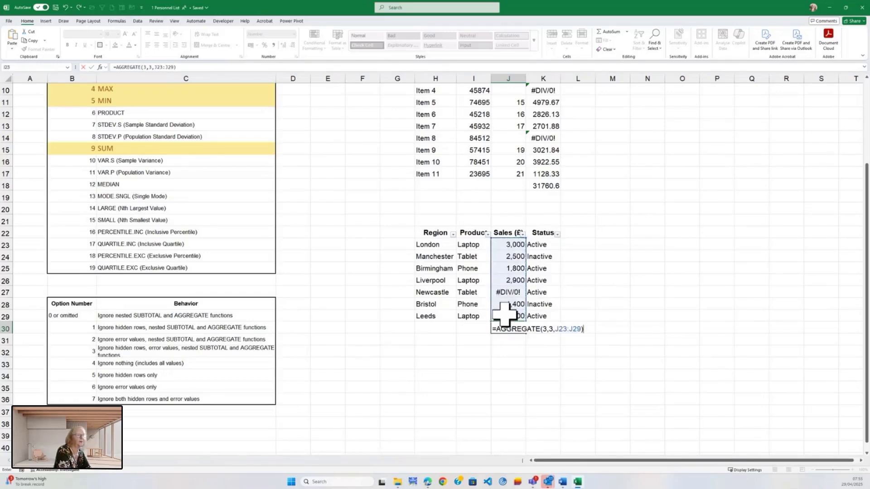
pyautogui.press('Tab')
pyautogui.press('Left')
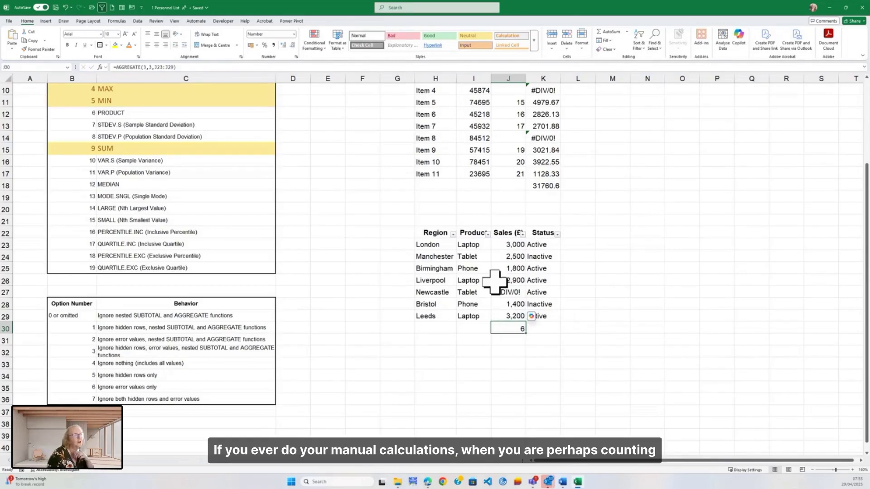
# - Filter the Product column of the regional sales table to show only Laptop rows
pyautogui.click(487, 234)
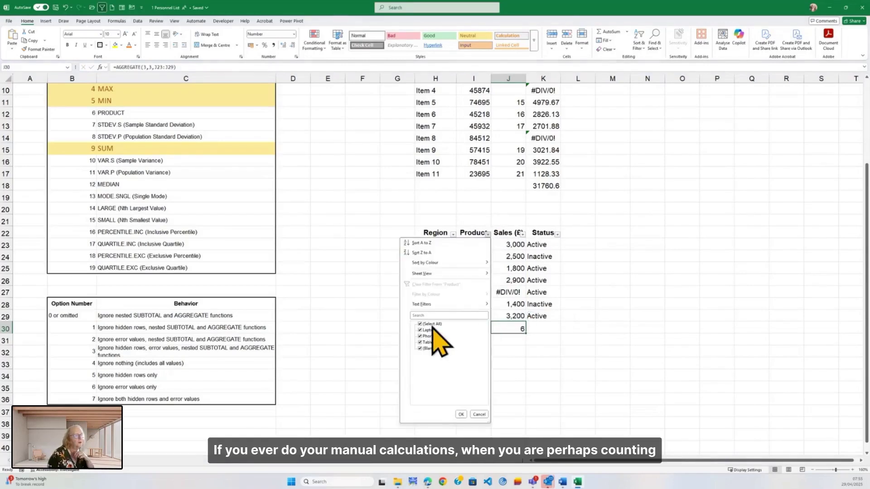
pyautogui.click(431, 324)
pyautogui.click(426, 330)
pyautogui.click(460, 415)
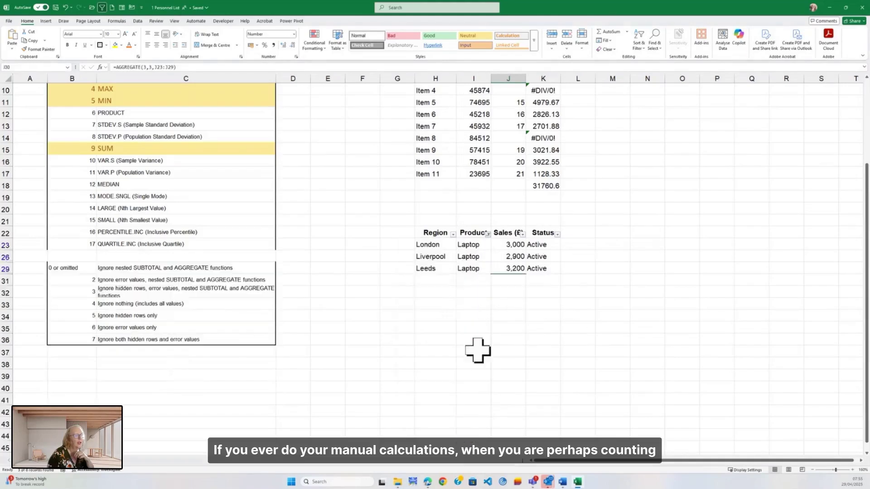
# - Try to count the filtered Product entries with =COUNT(I23:I29) in I31
pyautogui.click(473, 280)
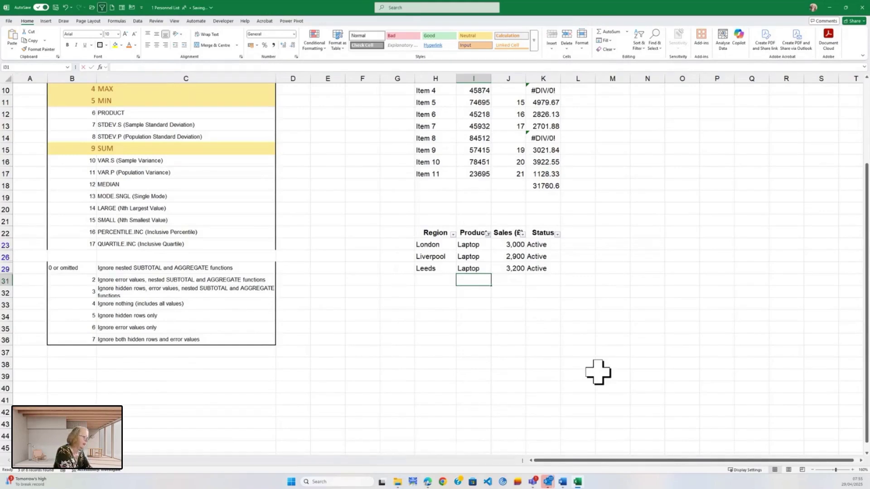
pyautogui.write('=count')
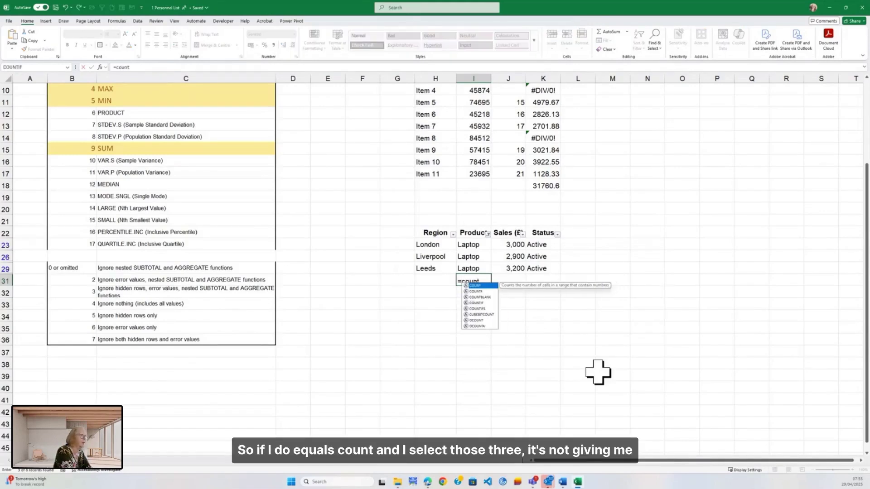
pyautogui.write('(')
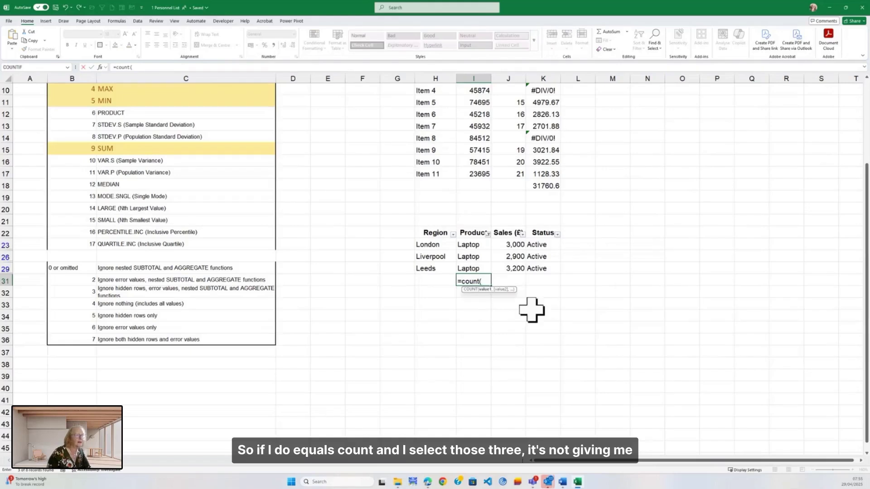
pyautogui.moveTo(470, 243); pyautogui.dragTo(469, 270)
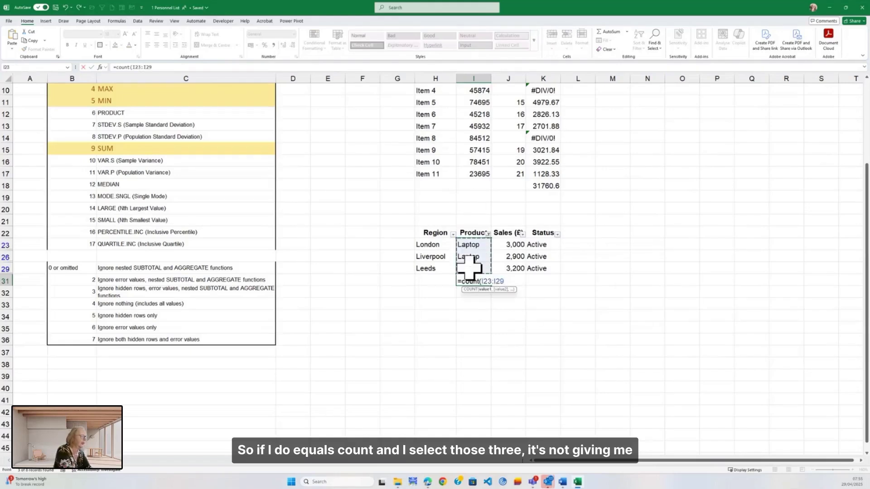
pyautogui.write(')')
pyautogui.press('Return')
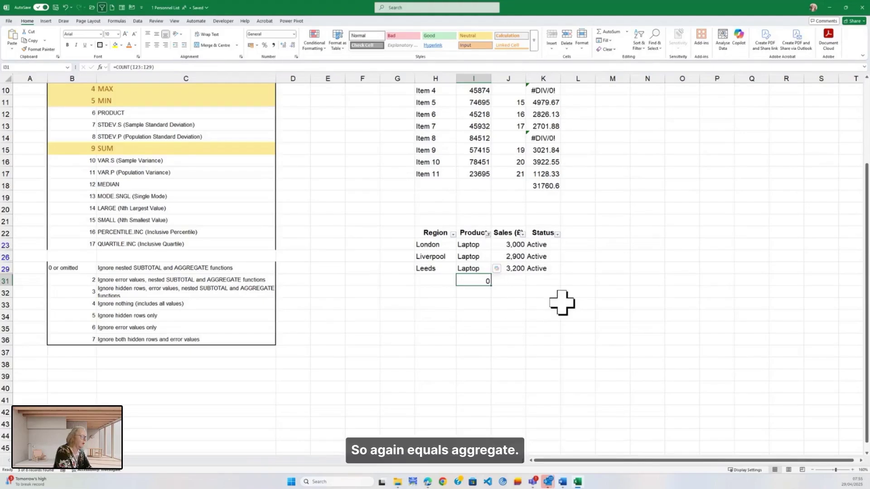
# - Enter =AGGREGATE(3,3,I23:I29) in I31 to count the non-empty Product entries while ignoring hidden rows and errors
pyautogui.write('=ag')
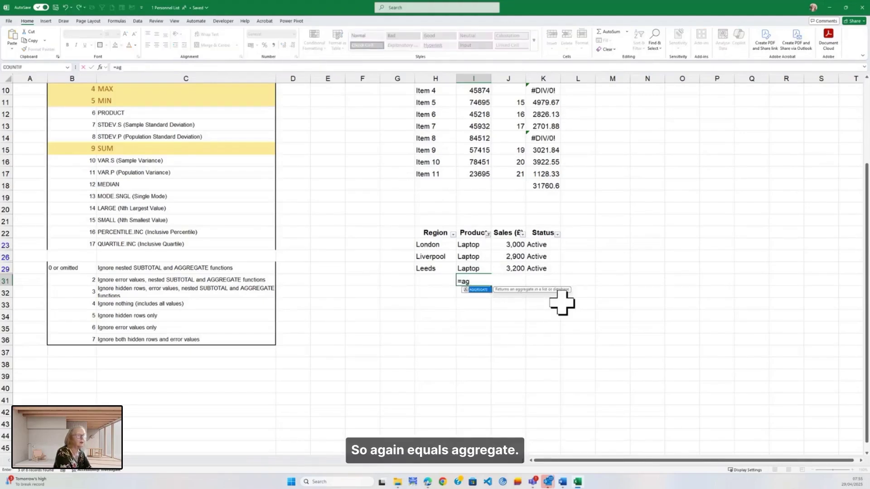
pyautogui.write('grga')
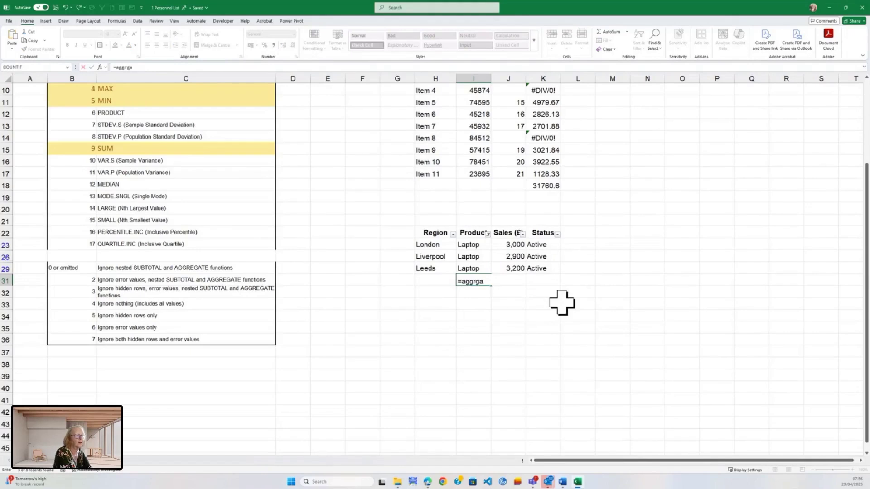
pyautogui.press('BackSpace')
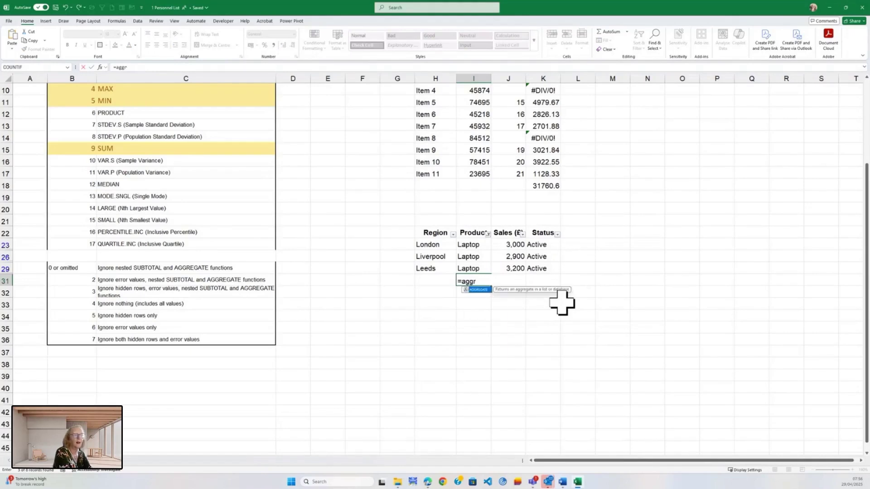
pyautogui.press('Tab')
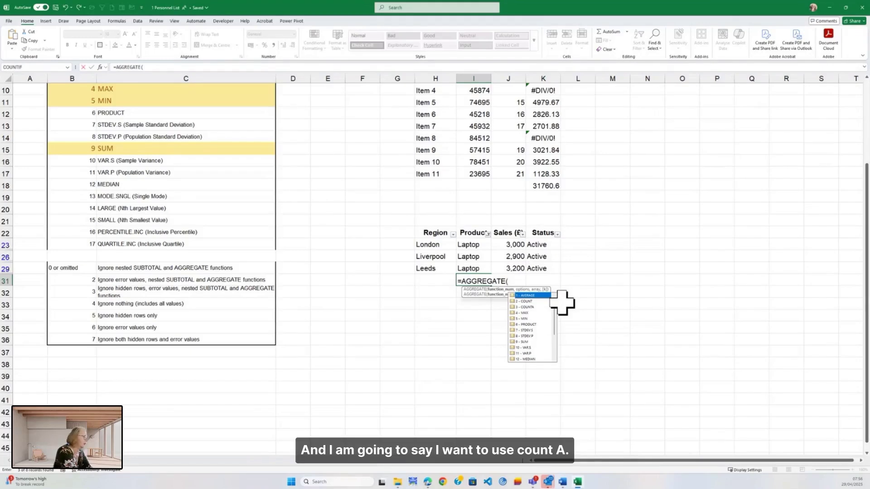
pyautogui.write('3')
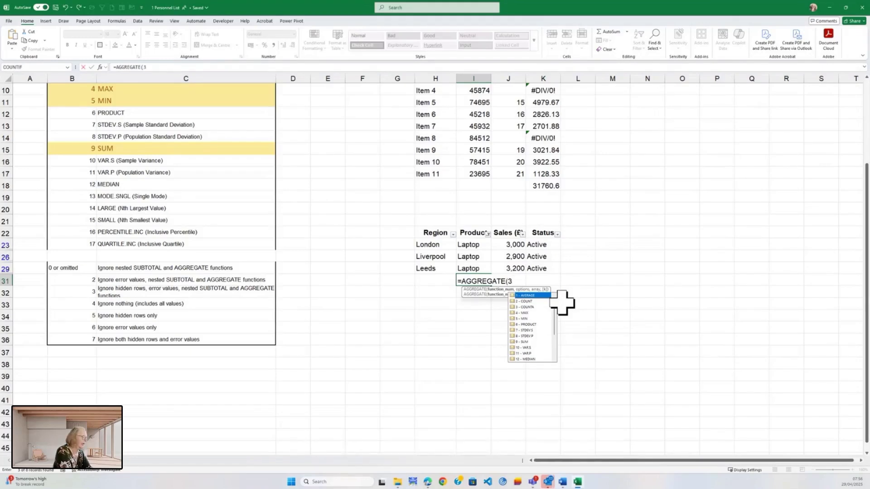
pyautogui.write(',')
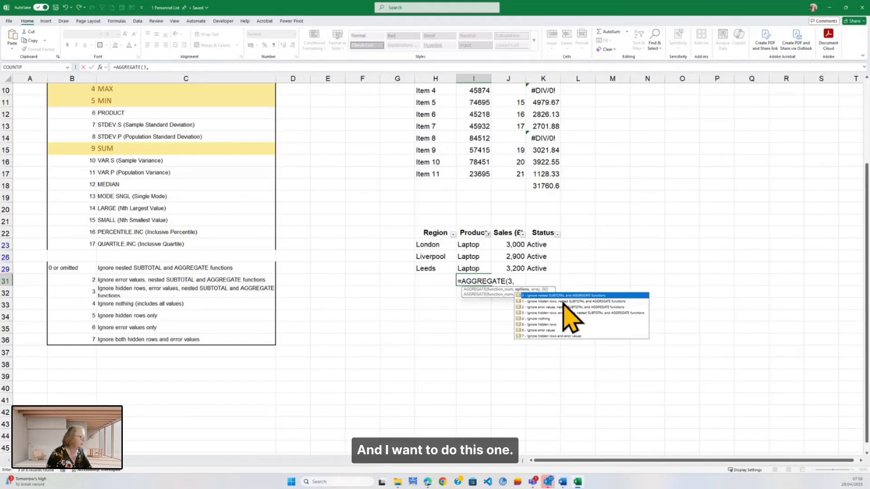
pyautogui.write('3')
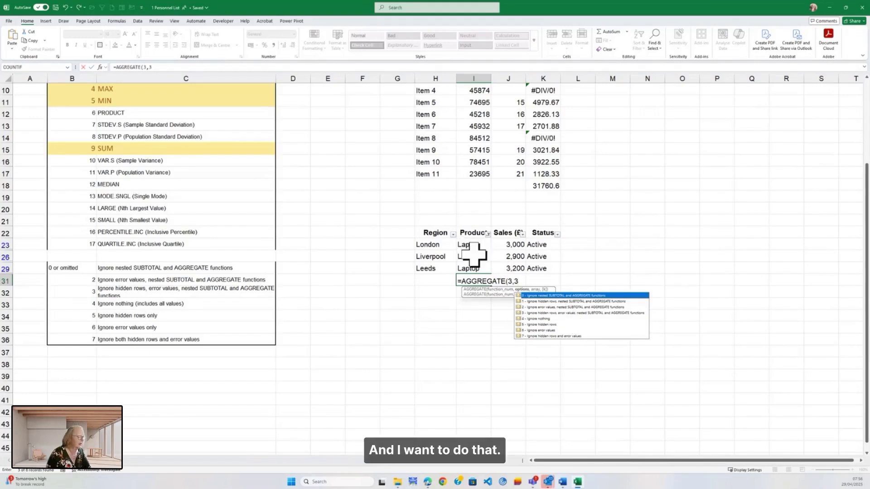
pyautogui.write(',')
pyautogui.moveTo(469, 245); pyautogui.dragTo(471, 268)
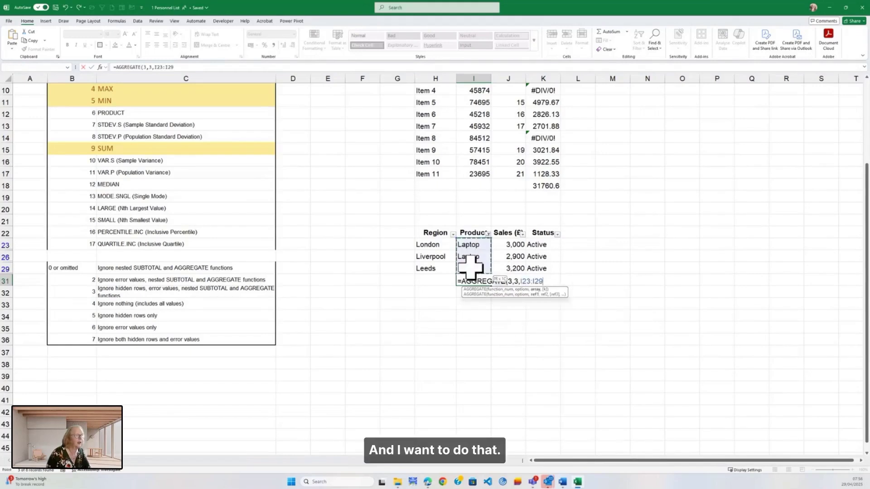
pyautogui.write(')')
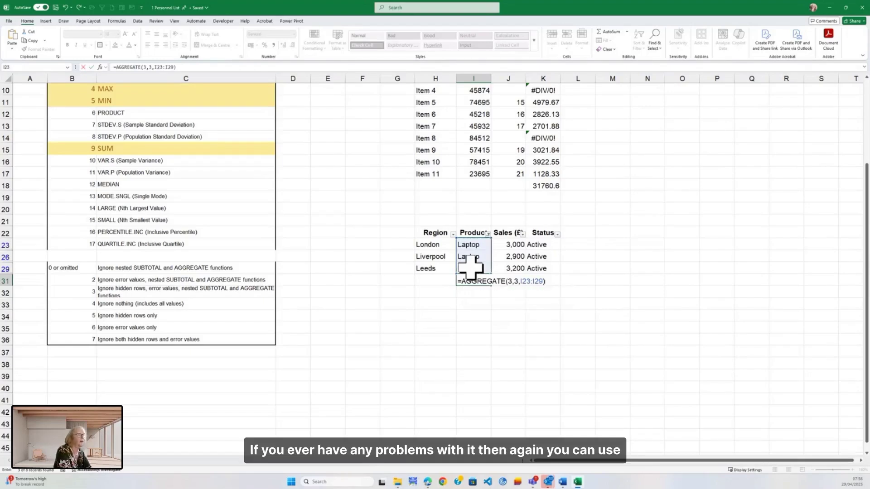
pyautogui.press('Tab')
pyautogui.press('Left')
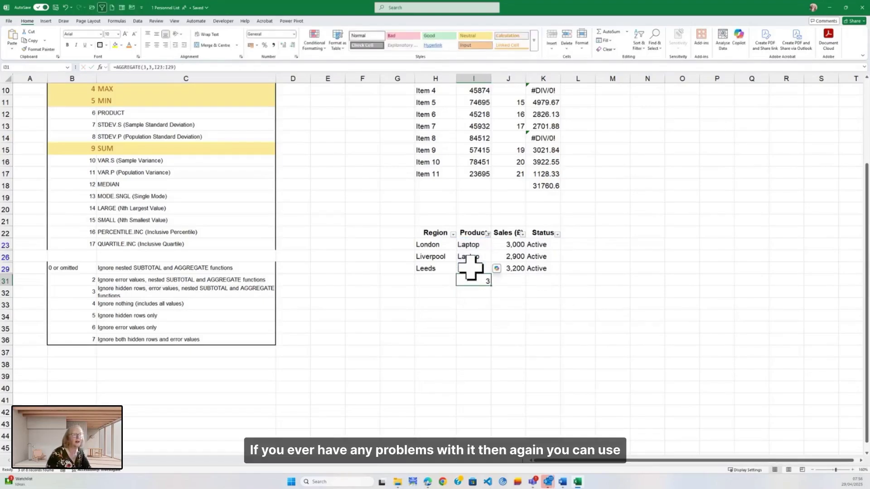